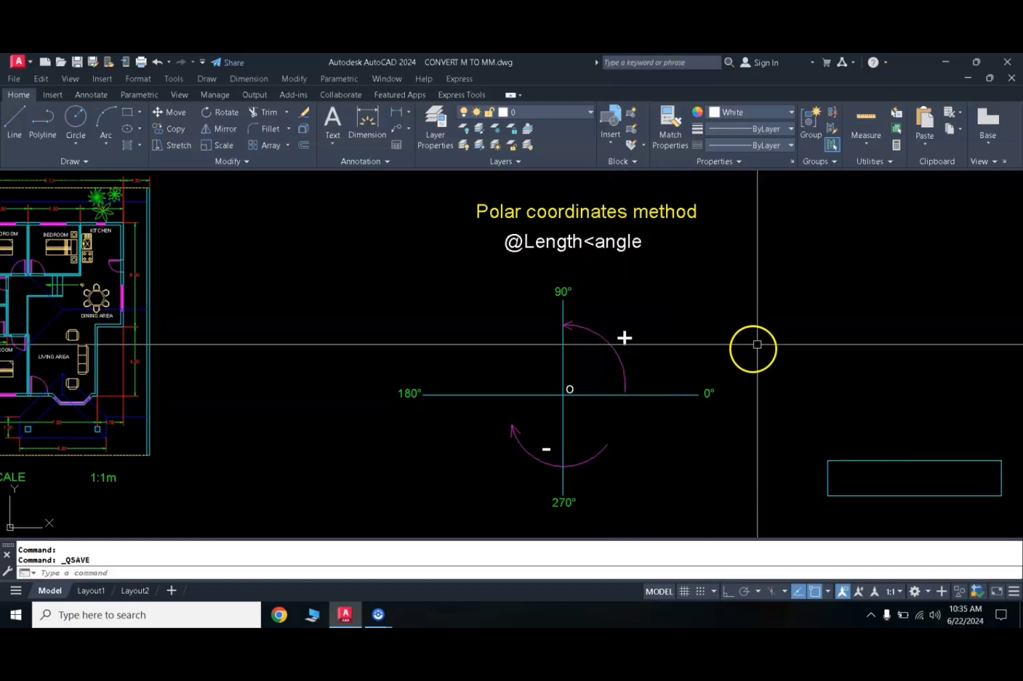
# Draw a line 8 units long at 45° starting from the upper-left corner of the cyan rectangle
pyautogui.moveTo(757, 332); pyautogui.dragTo(603, 340, button='middle')
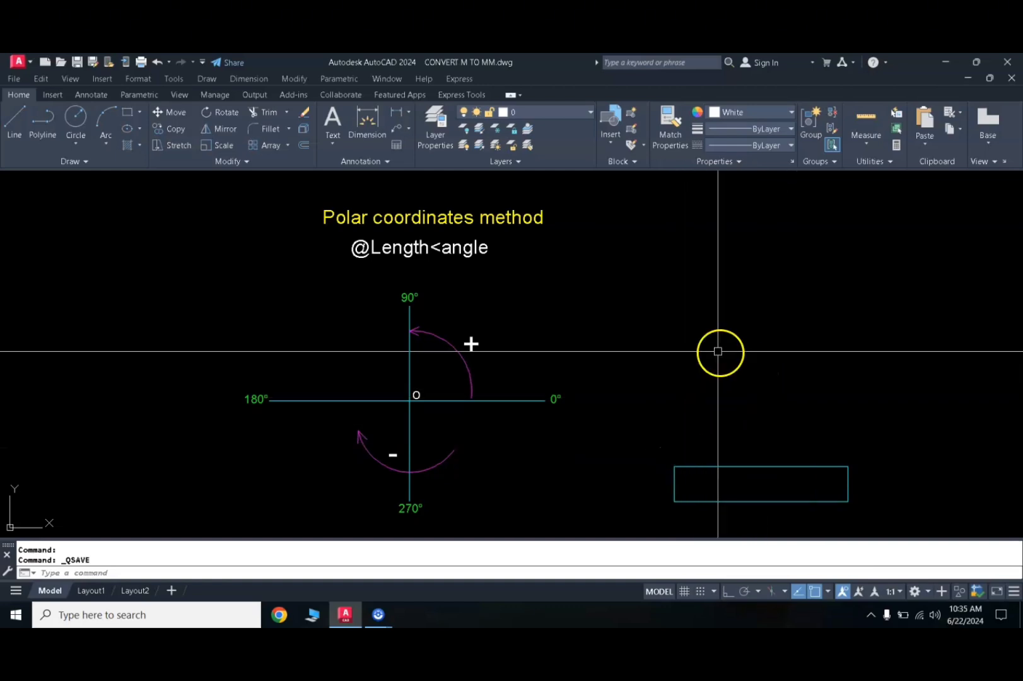
pyautogui.write('l')
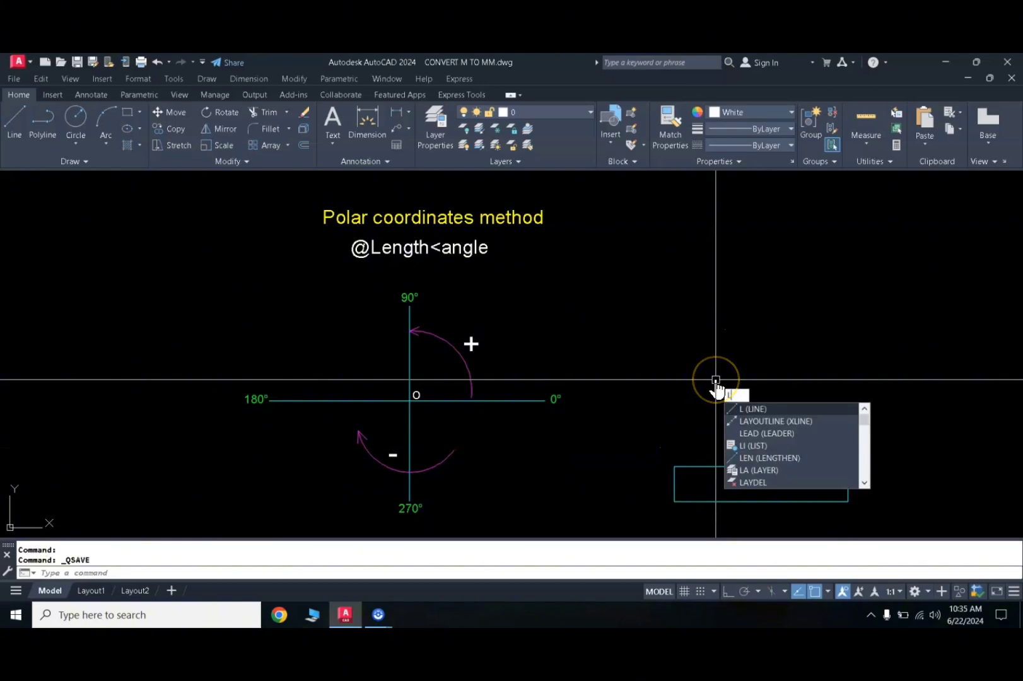
pyautogui.press('Return')
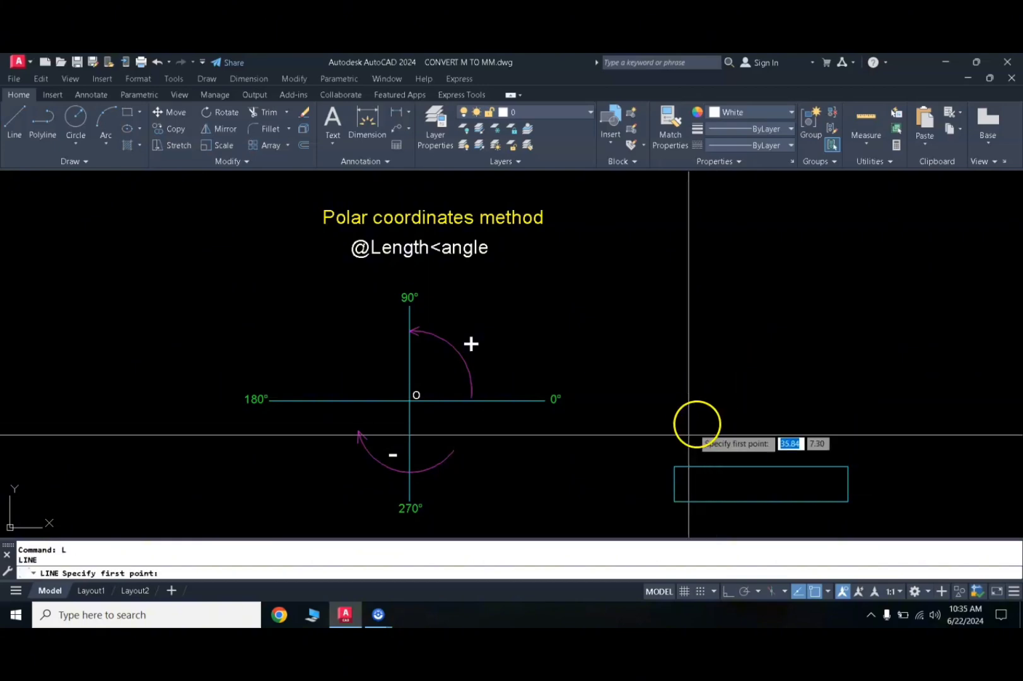
pyautogui.click(675, 467)
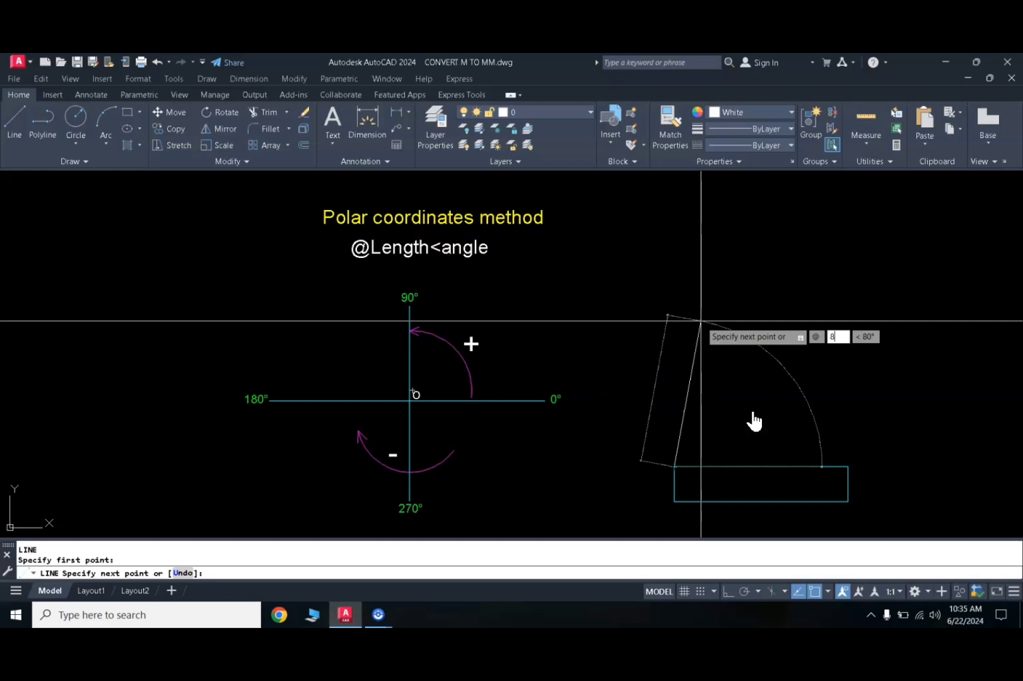
pyautogui.press('Tab')
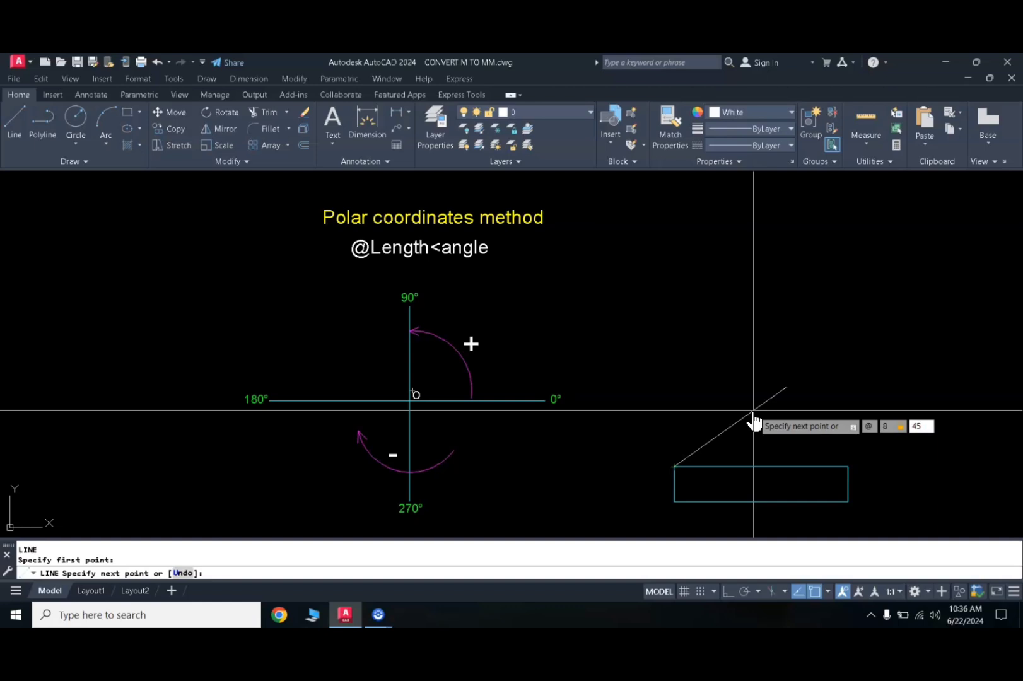
pyautogui.press('Return')
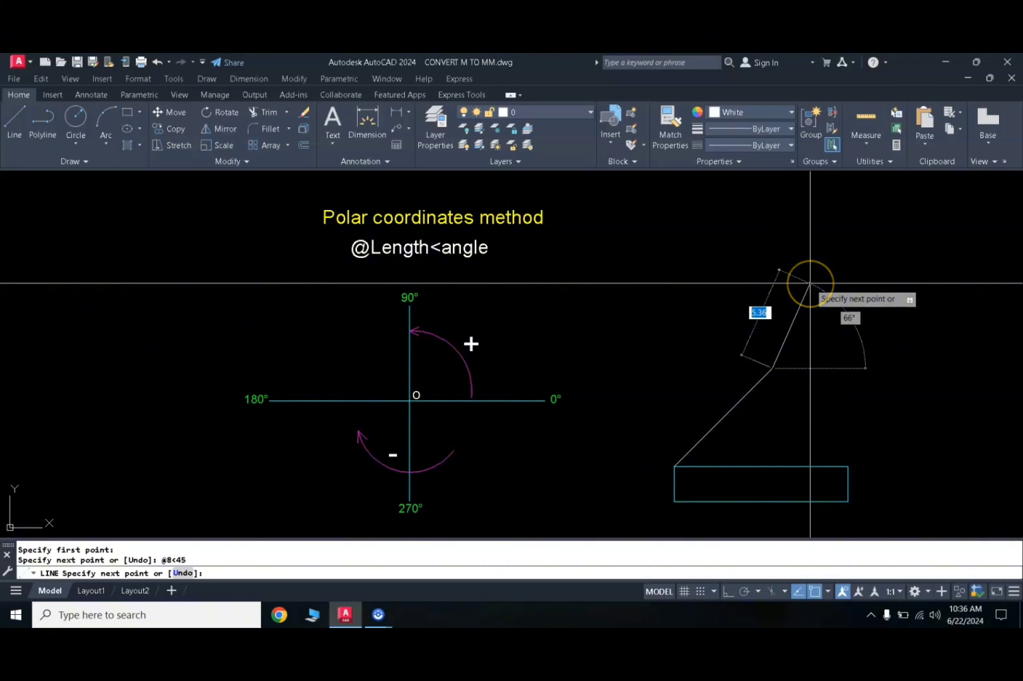
pyautogui.press('Escape')
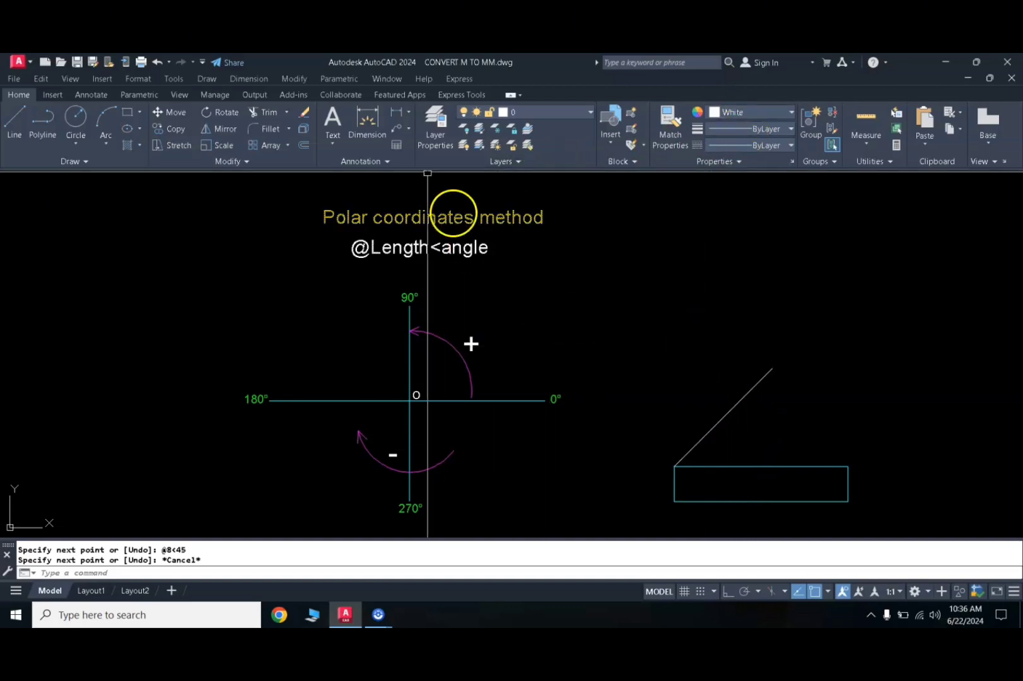
# Add an aligned dimension along the 45° line, placed on its upper-left side
pyautogui.click(409, 115)
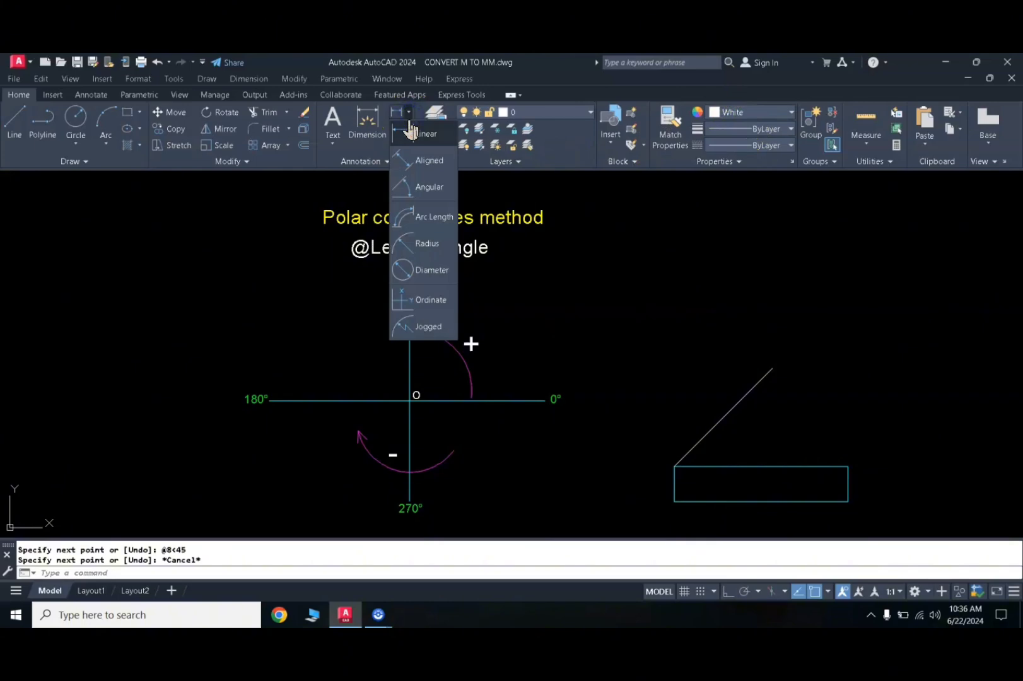
pyautogui.click(417, 163)
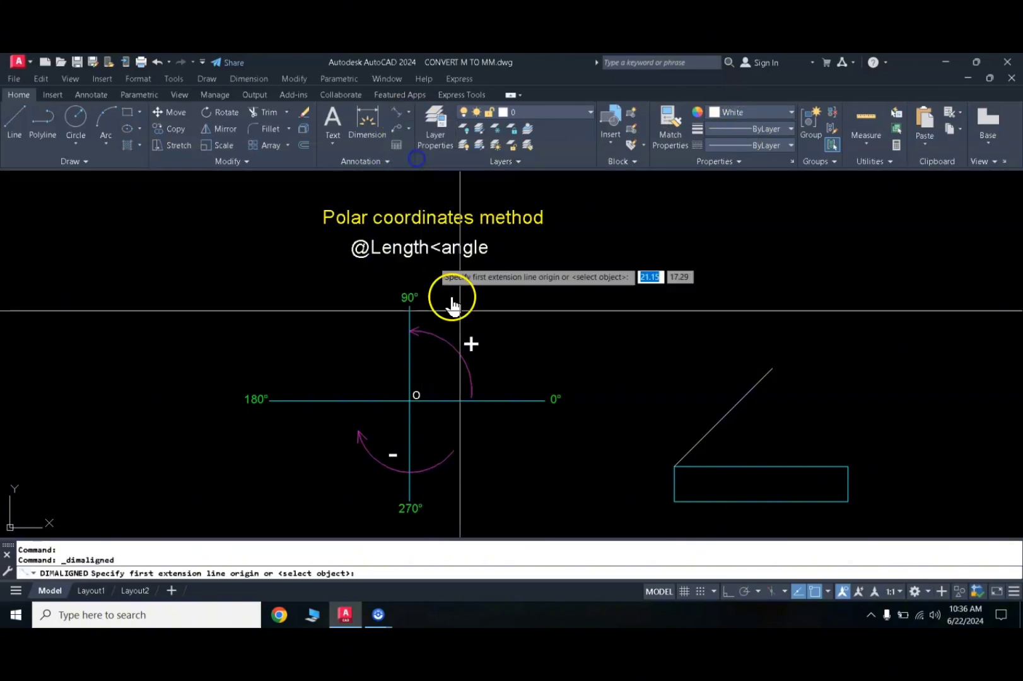
pyautogui.click(675, 467)
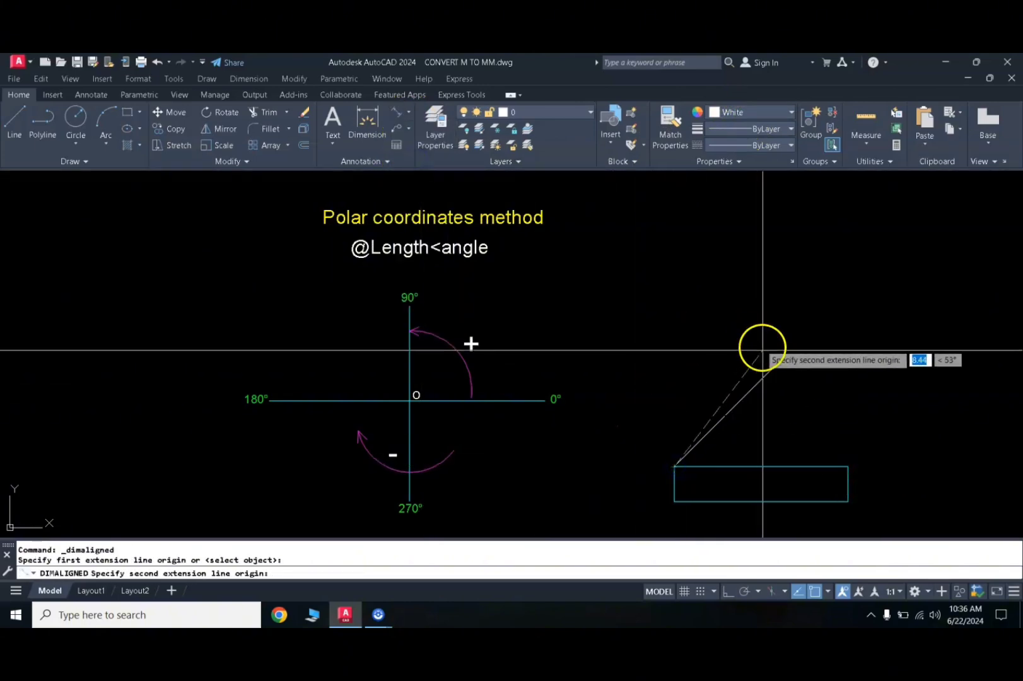
pyautogui.click(773, 369)
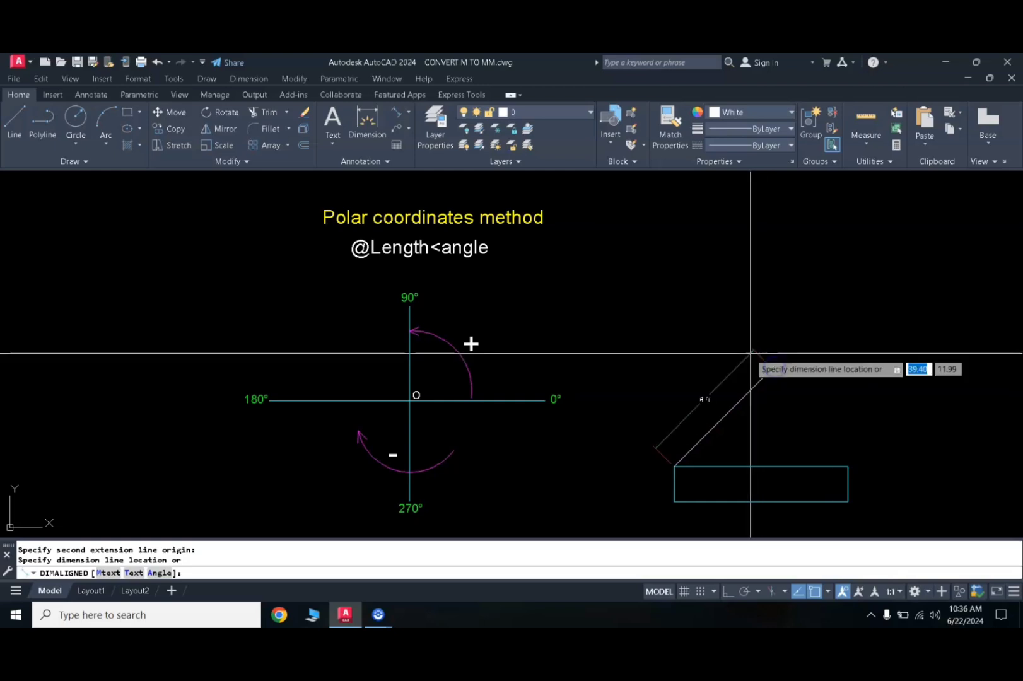
pyautogui.click(751, 355)
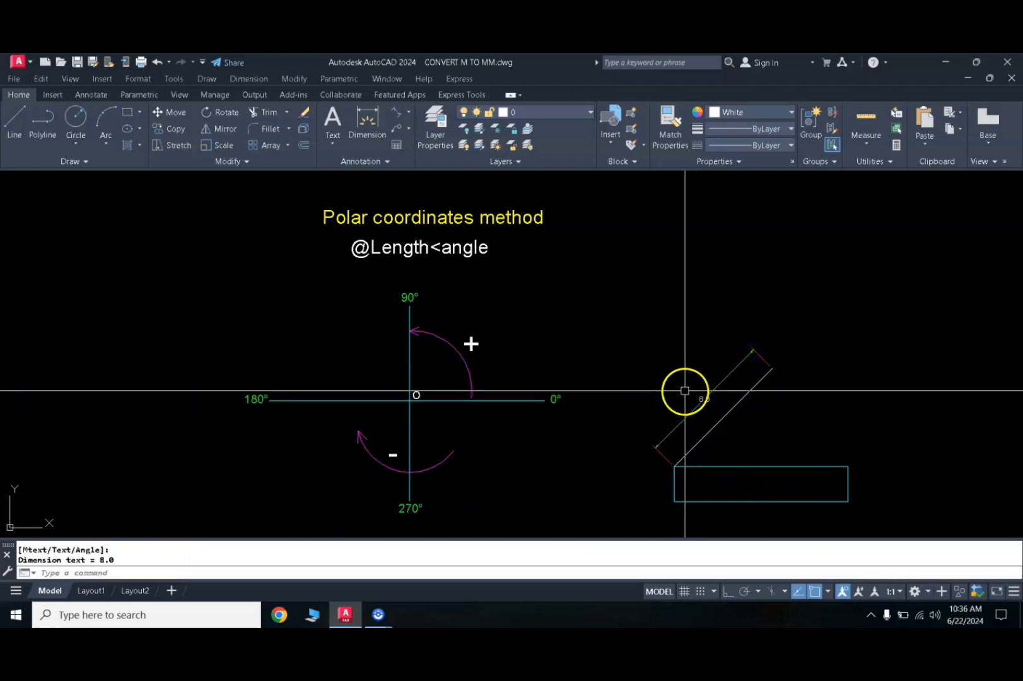
# Change the colour of the 45° line to magenta and clear the selection
pyautogui.click(724, 419)
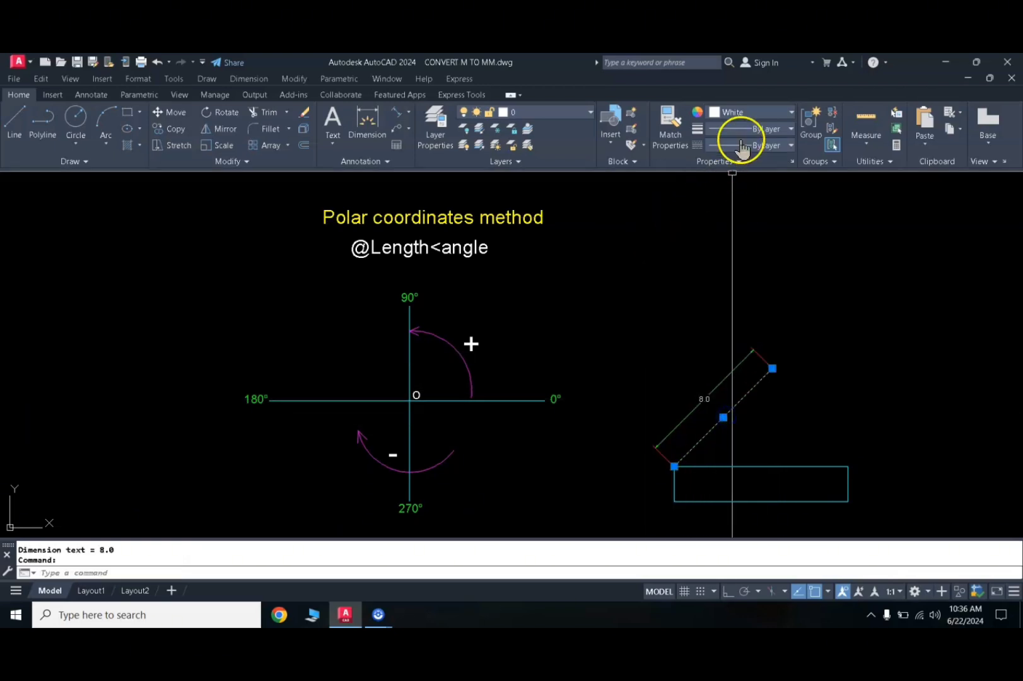
pyautogui.click(744, 112)
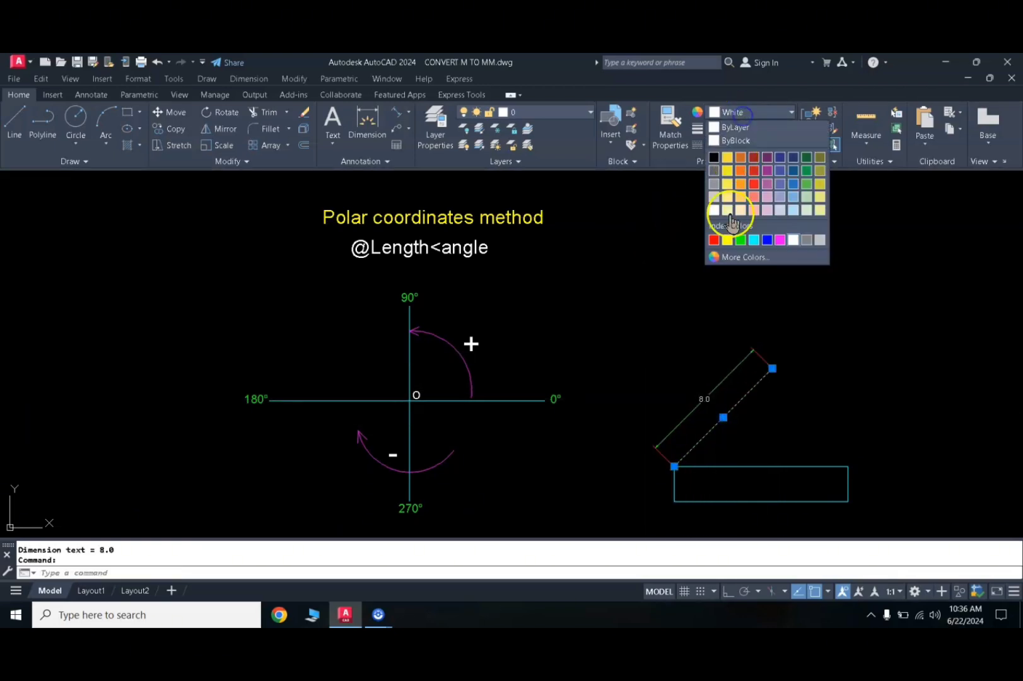
pyautogui.click(781, 240)
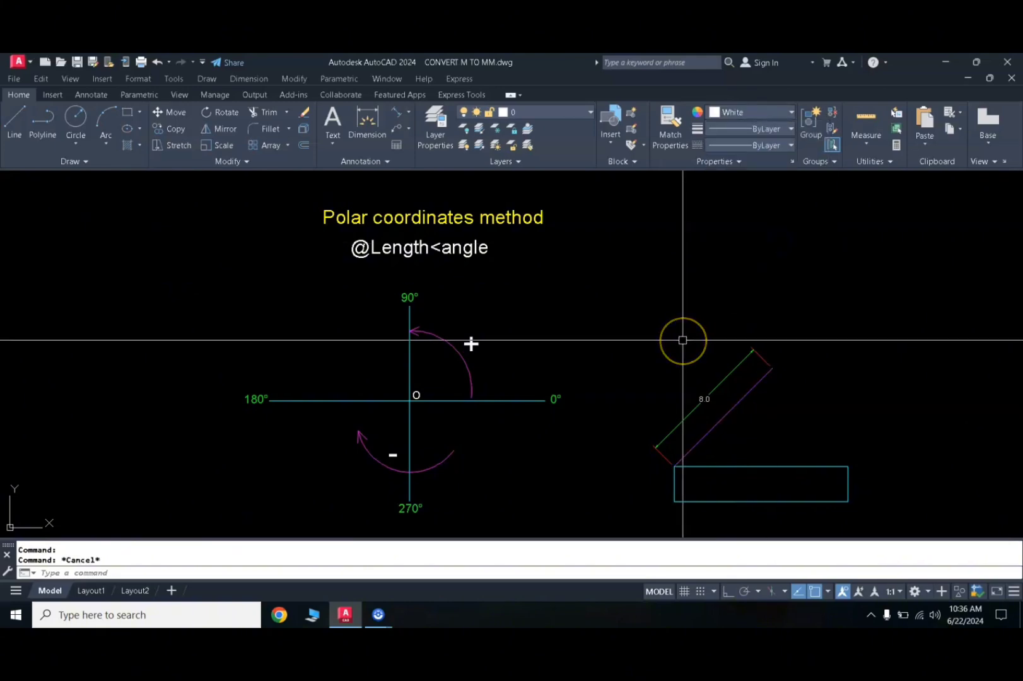
pyautogui.press('Escape')
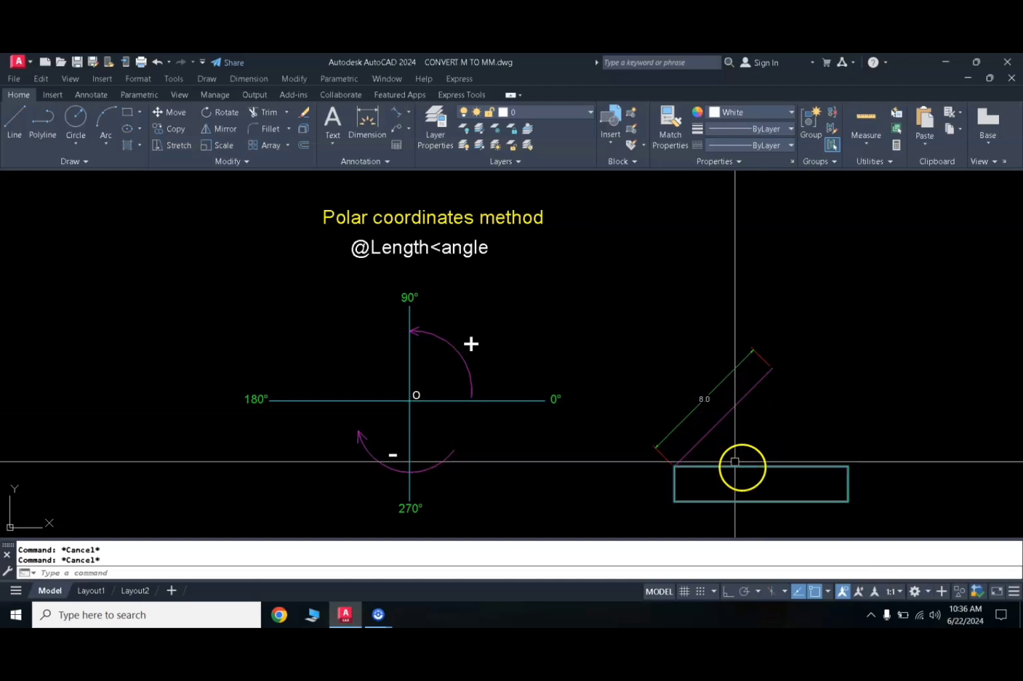
# Add an angular dimension between the magenta line and the top edge of the rectangle
pyautogui.click(409, 117)
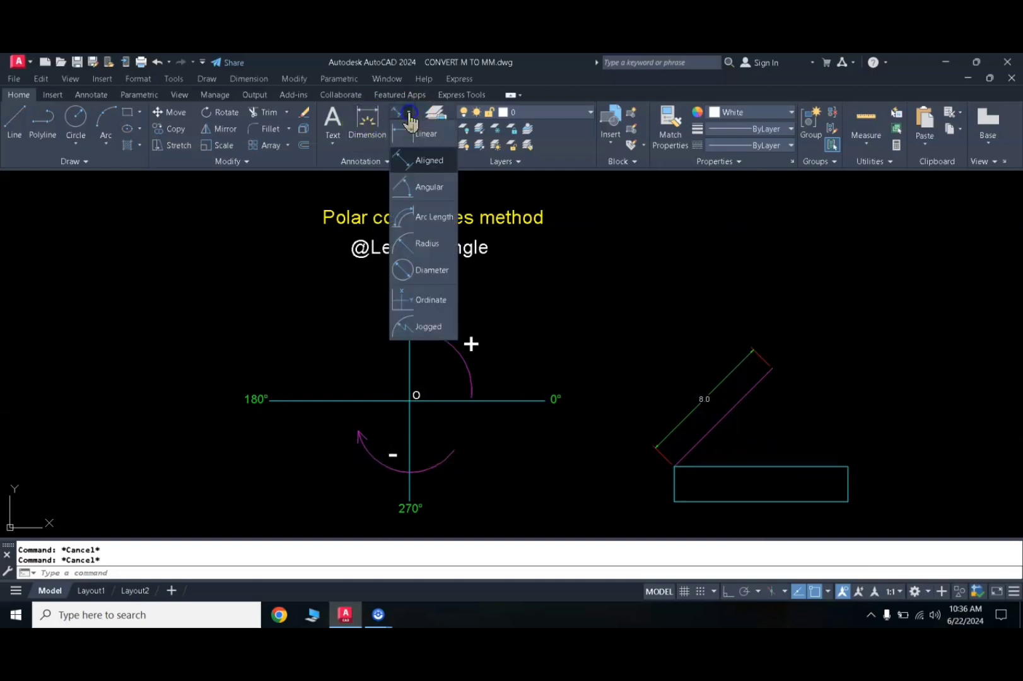
pyautogui.click(421, 188)
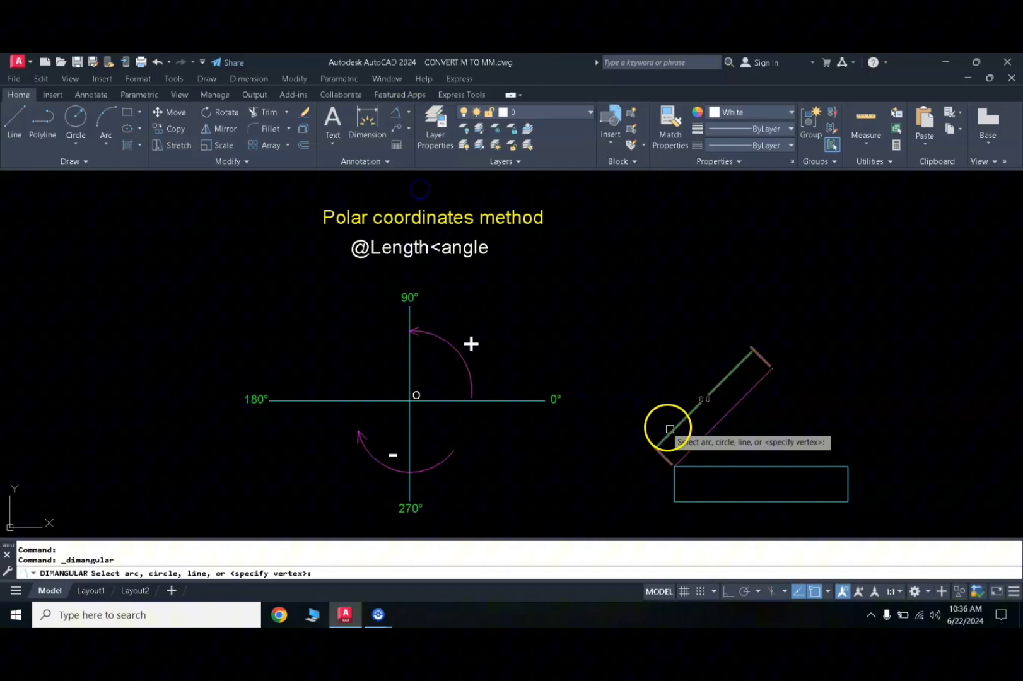
pyautogui.click(727, 412)
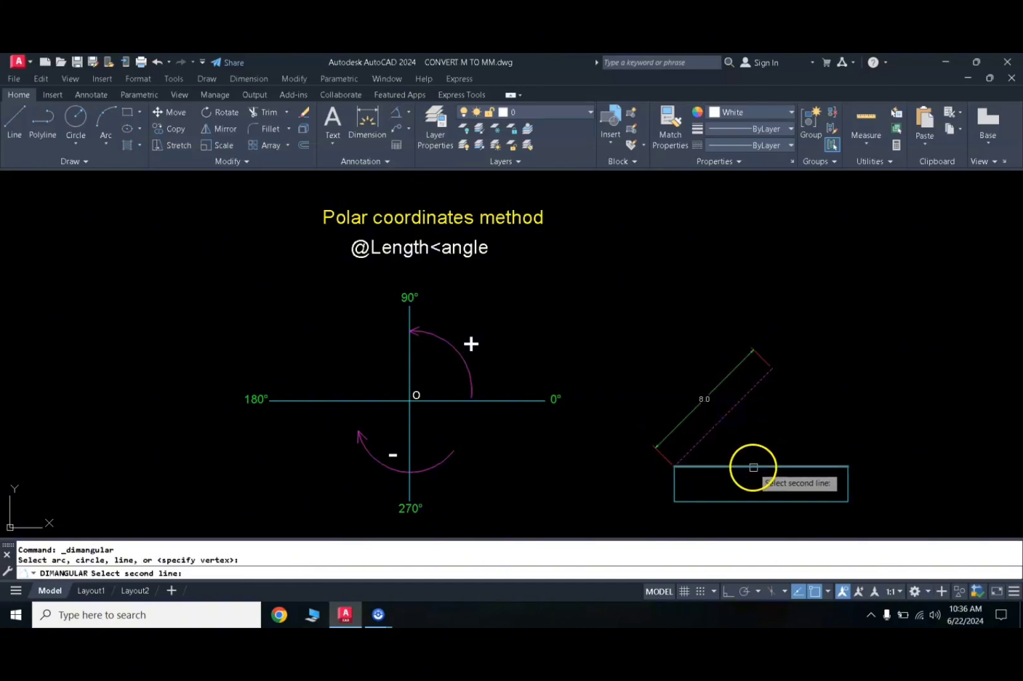
pyautogui.click(754, 468)
pyautogui.click(757, 441)
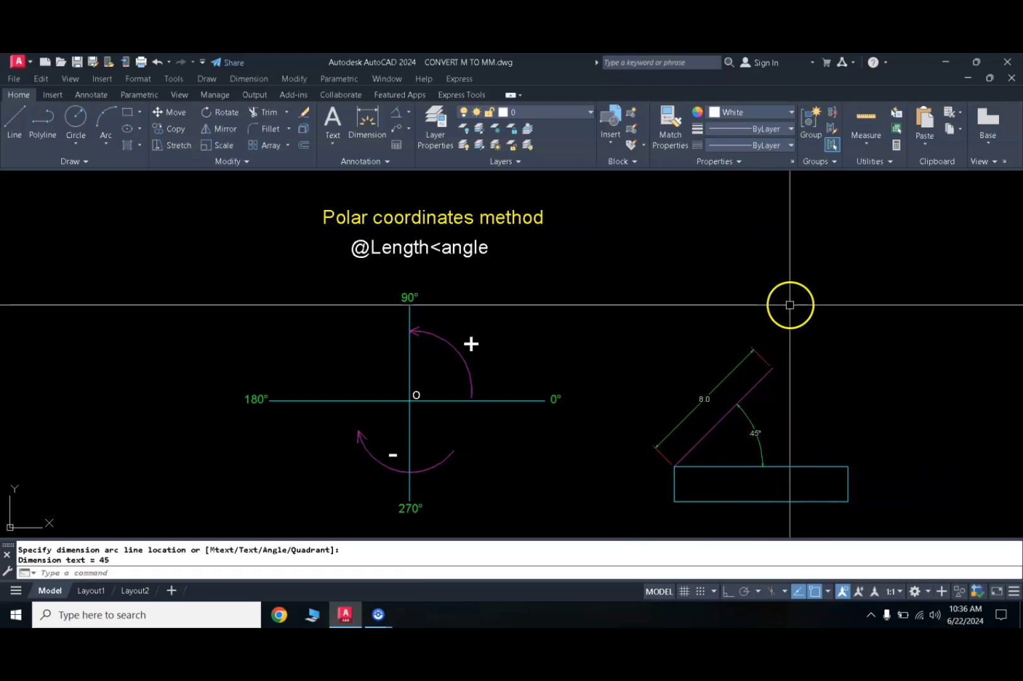
# Set the current colour to green and draw a line 5 units long at 30° in the empty area right of the rectangle
pyautogui.moveTo(802, 300); pyautogui.dragTo(617, 296, button='middle')
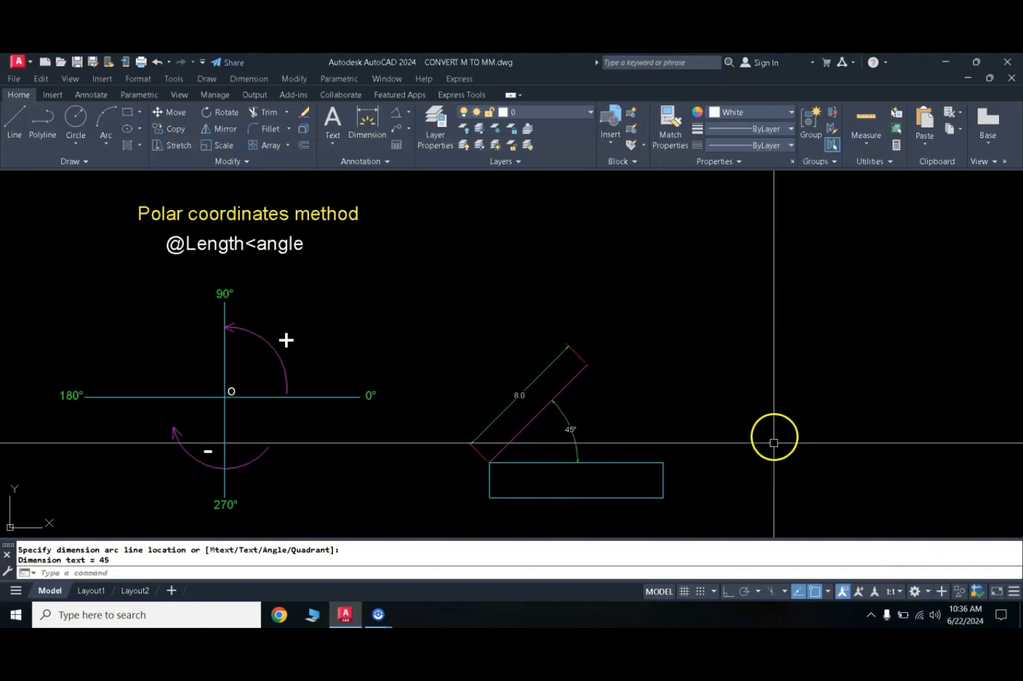
pyautogui.click(747, 114)
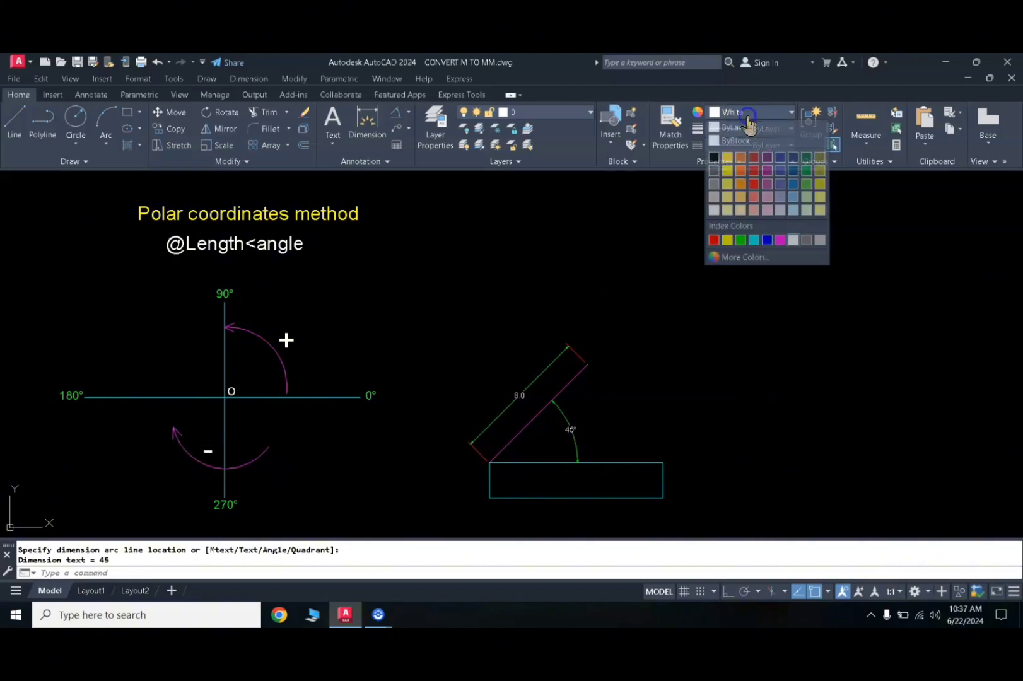
pyautogui.click(741, 241)
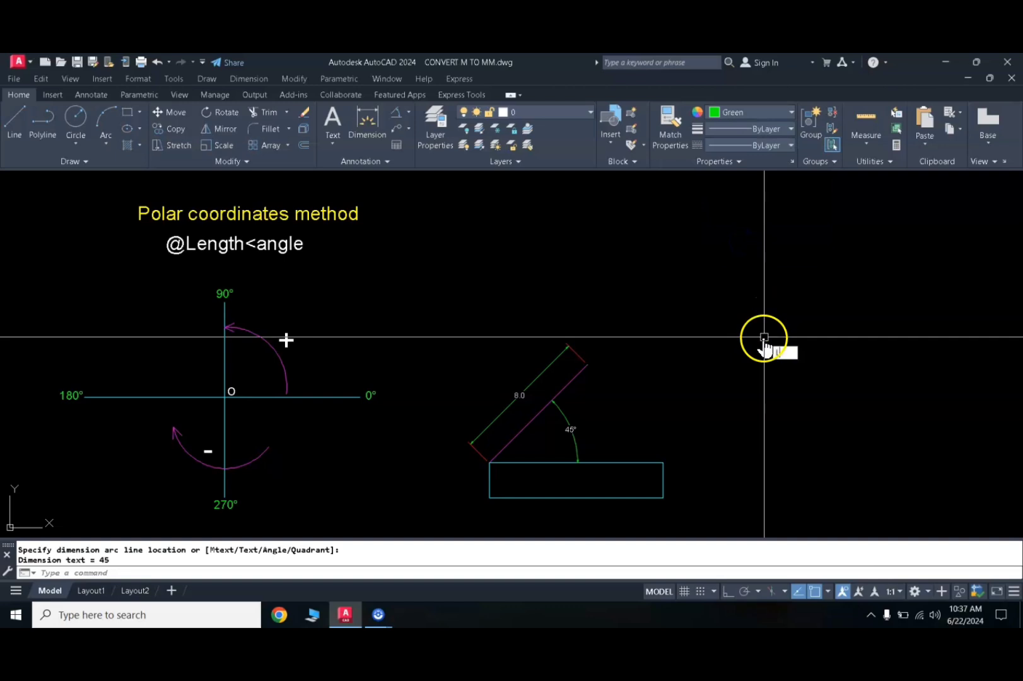
pyautogui.write('l')
pyautogui.press('Return')
pyautogui.click(775, 438)
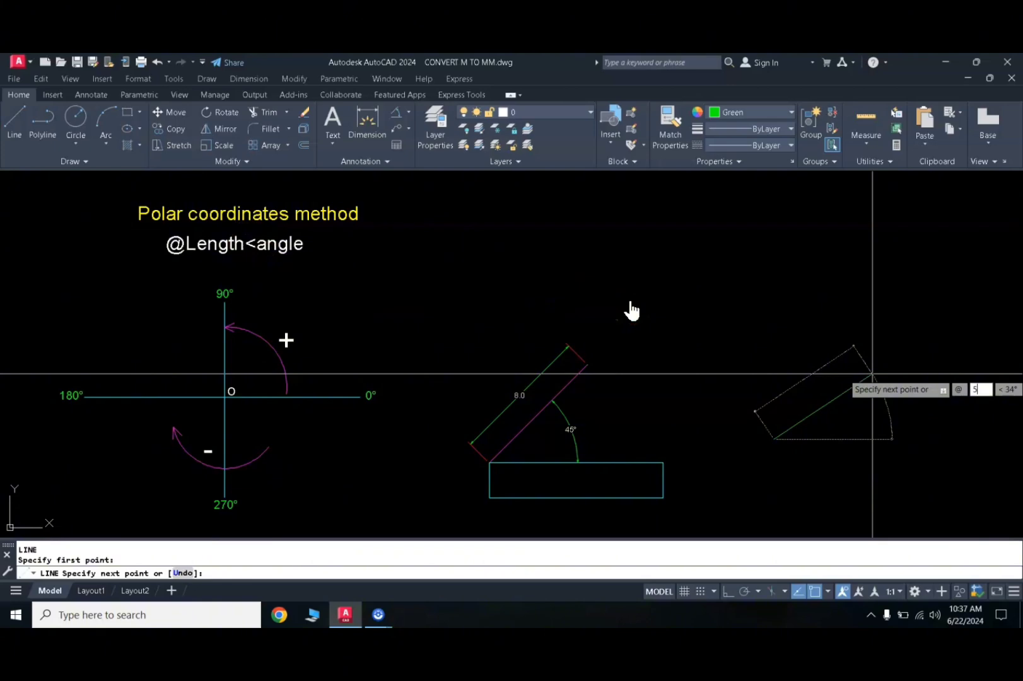
pyautogui.press('Tab')
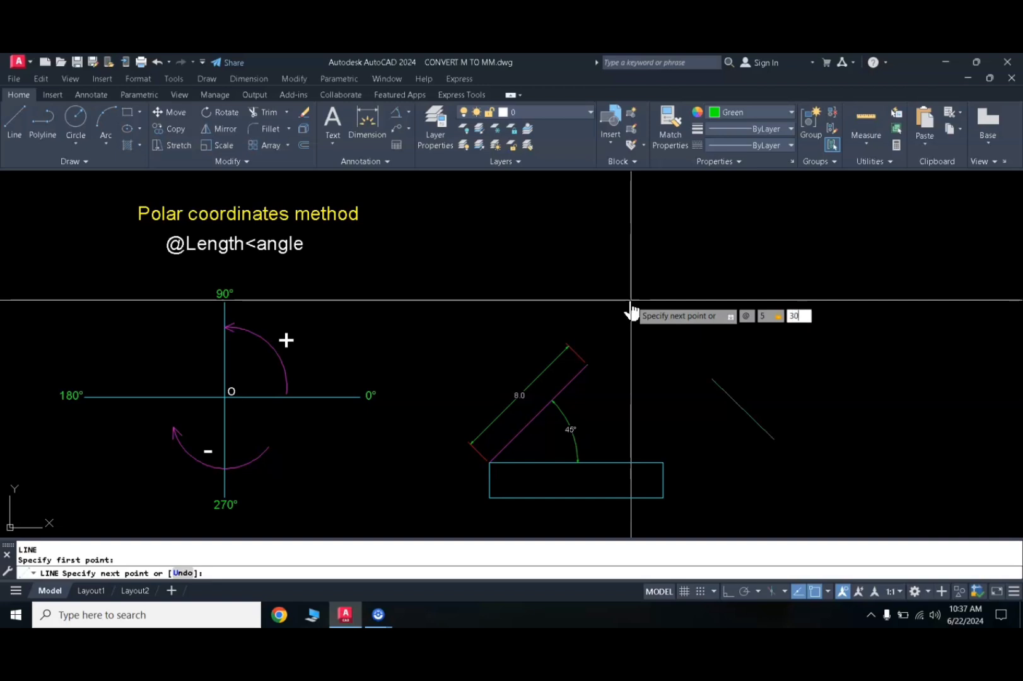
pyautogui.press('Return')
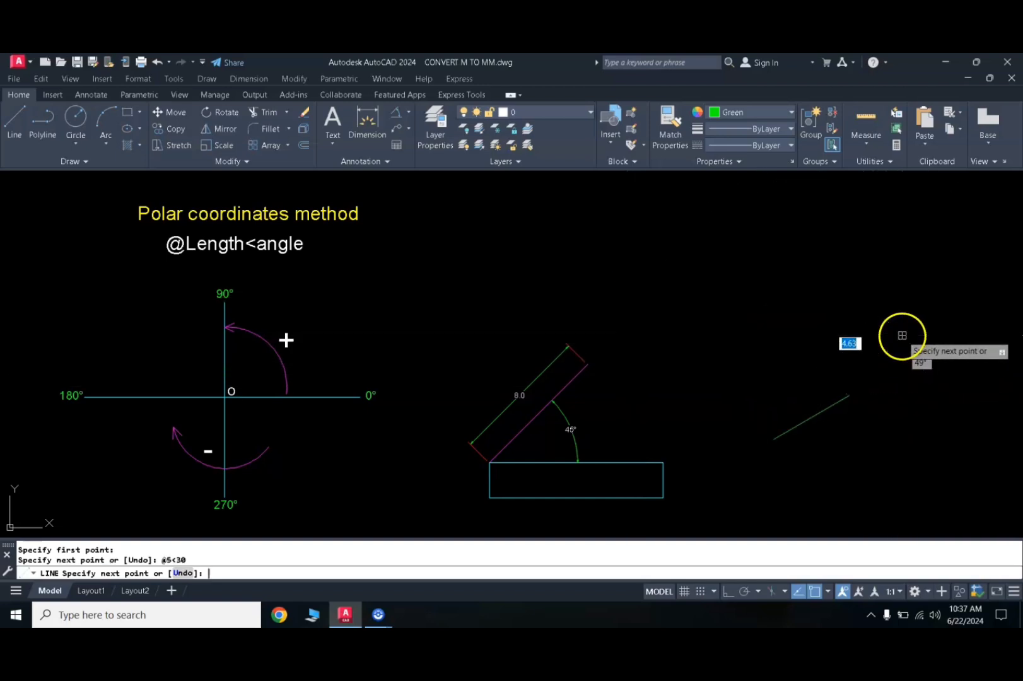
pyautogui.press('Return')
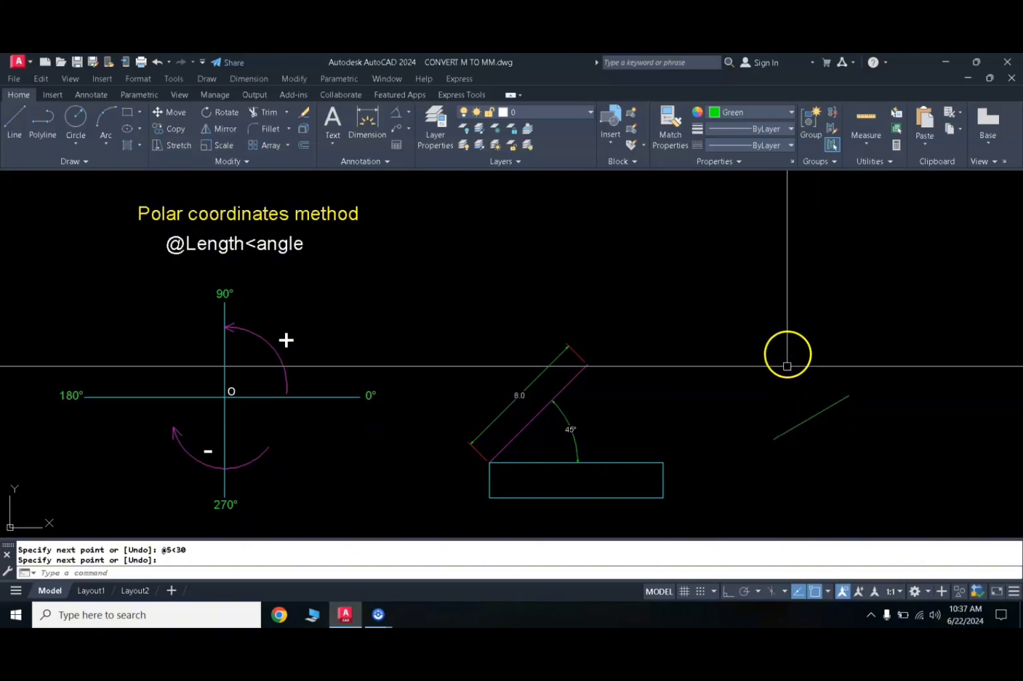
pyautogui.press('Escape')
# Draw a short horizontal line to the right from the lower end of the green 30° line, with Ortho on
pyautogui.write('L')
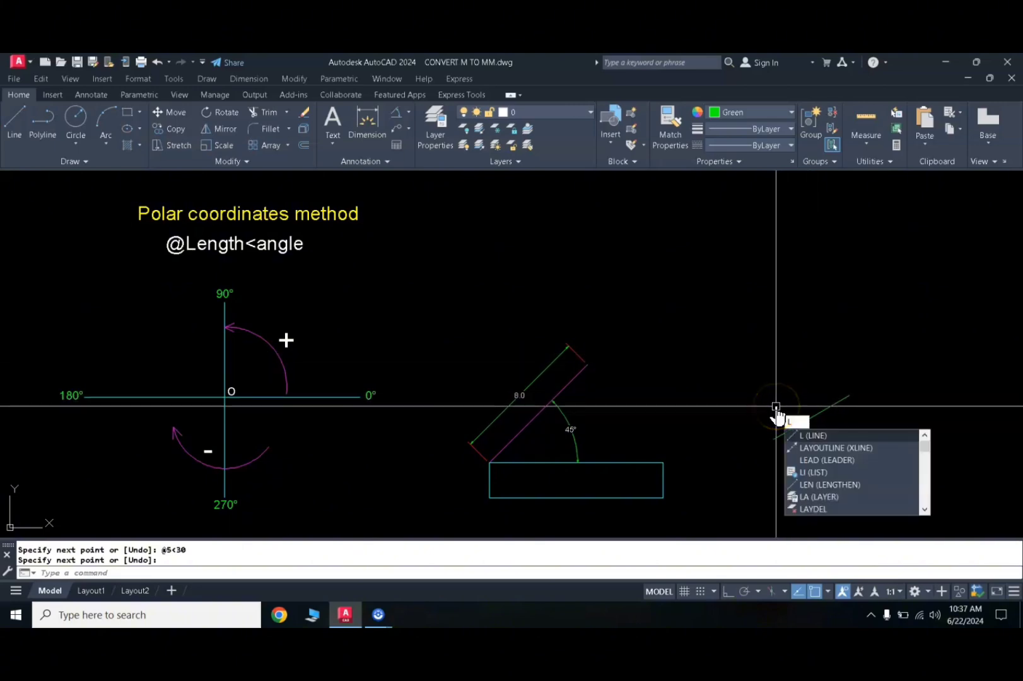
pyautogui.press('Return')
pyautogui.click(774, 440)
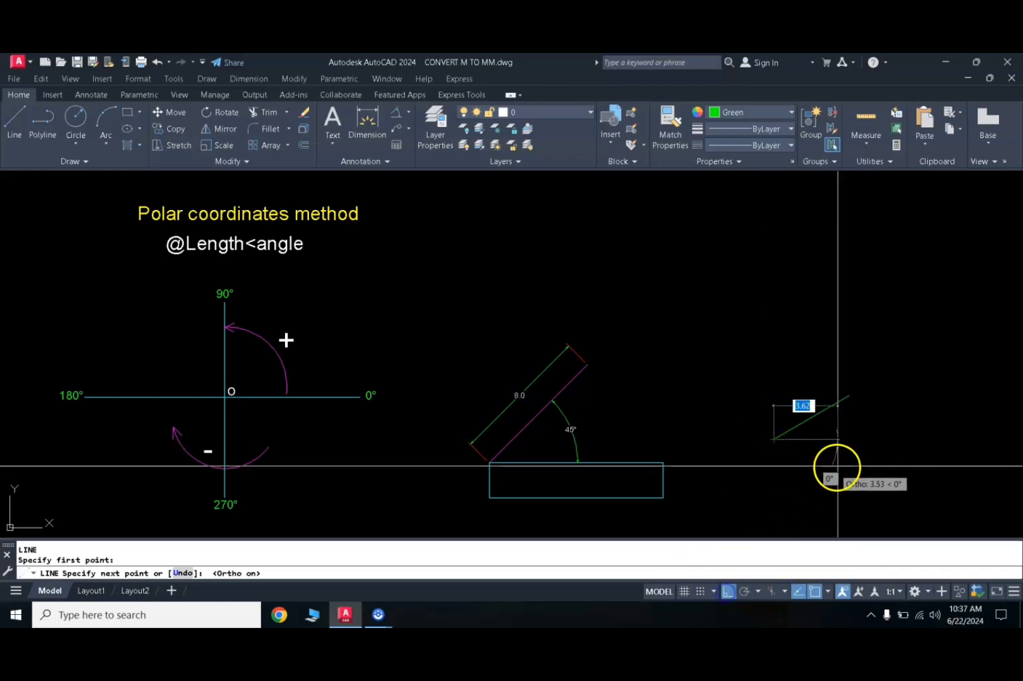
pyautogui.press('Return')
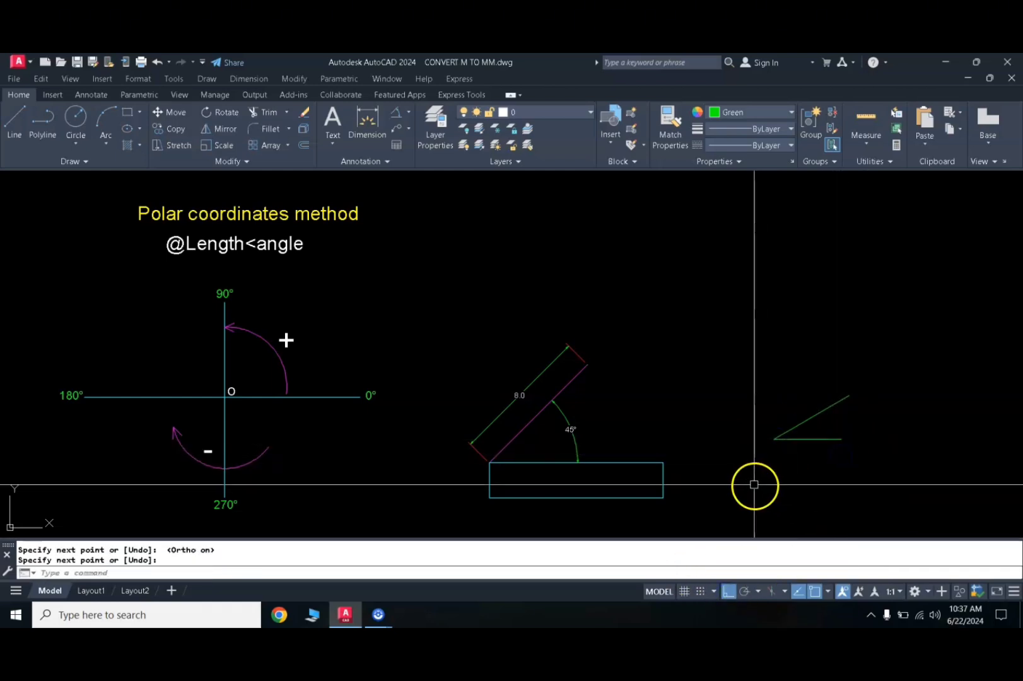
# Match the properties of the cyan rectangle onto the short horizontal line
pyautogui.write('ma')
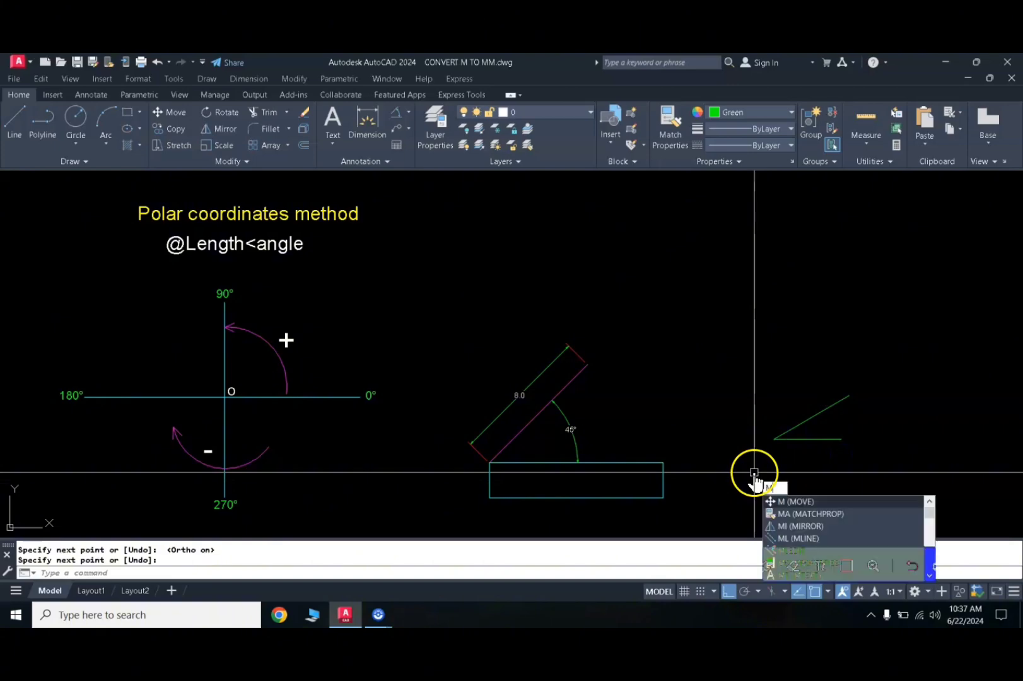
pyautogui.press('Return')
pyautogui.click(646, 465)
pyautogui.click(804, 441)
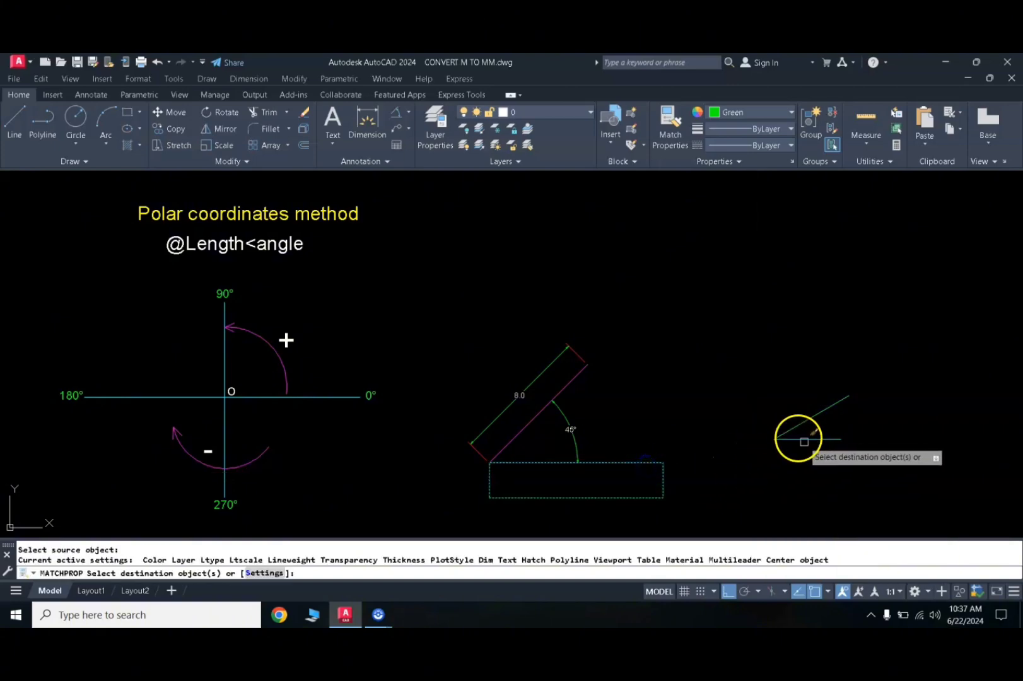
pyautogui.press('Return')
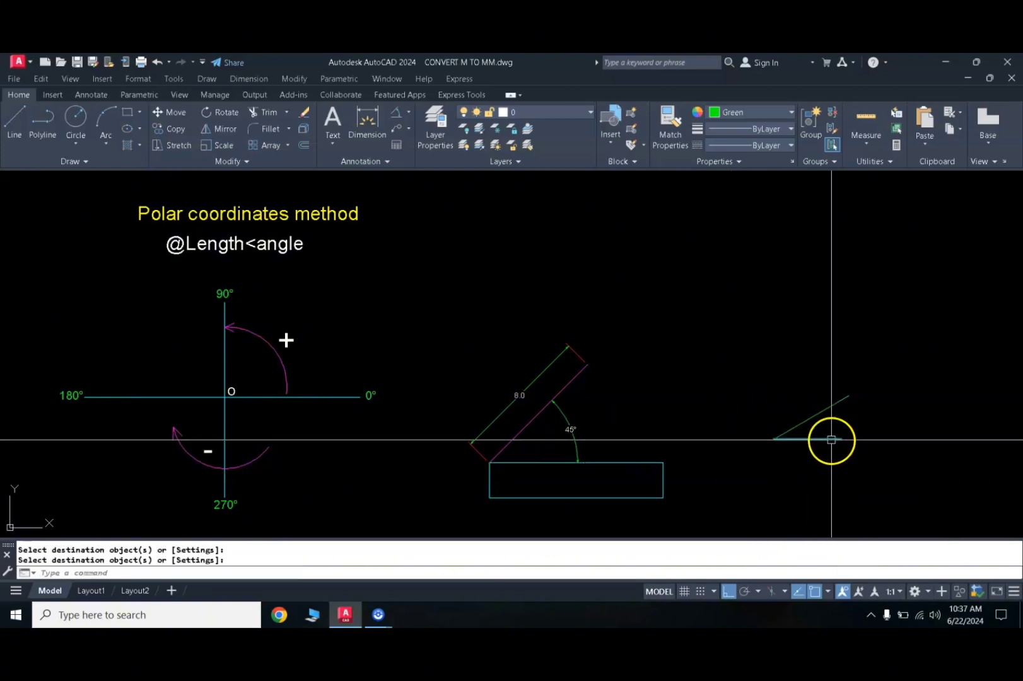
# Add an angular dimension between the green inclined line and the short horizontal cyan line
pyautogui.click(399, 126)
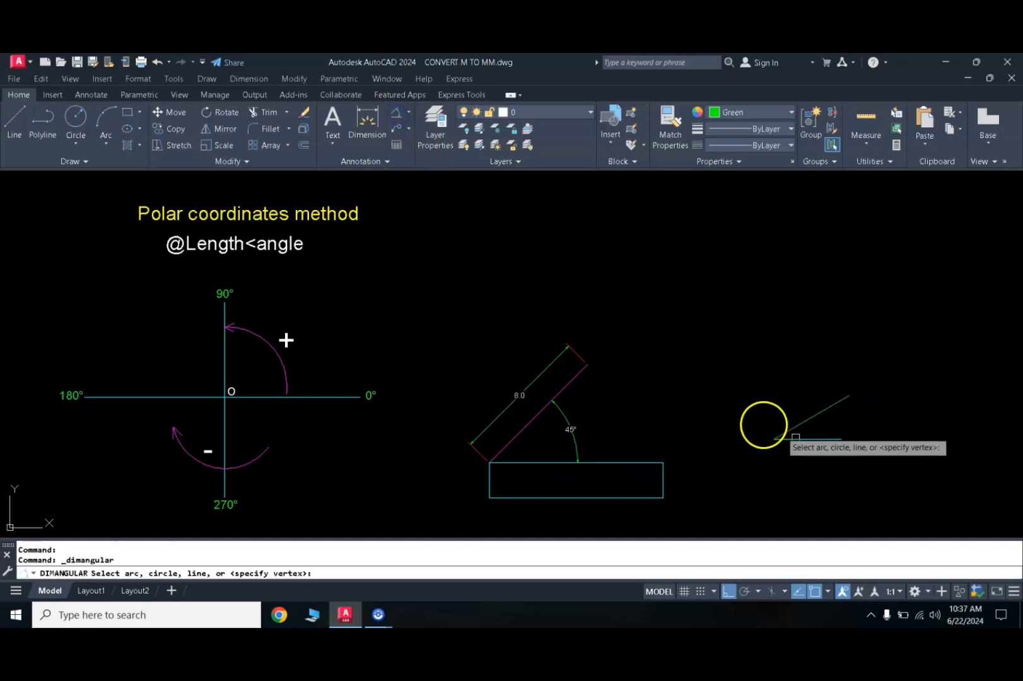
pyautogui.click(817, 418)
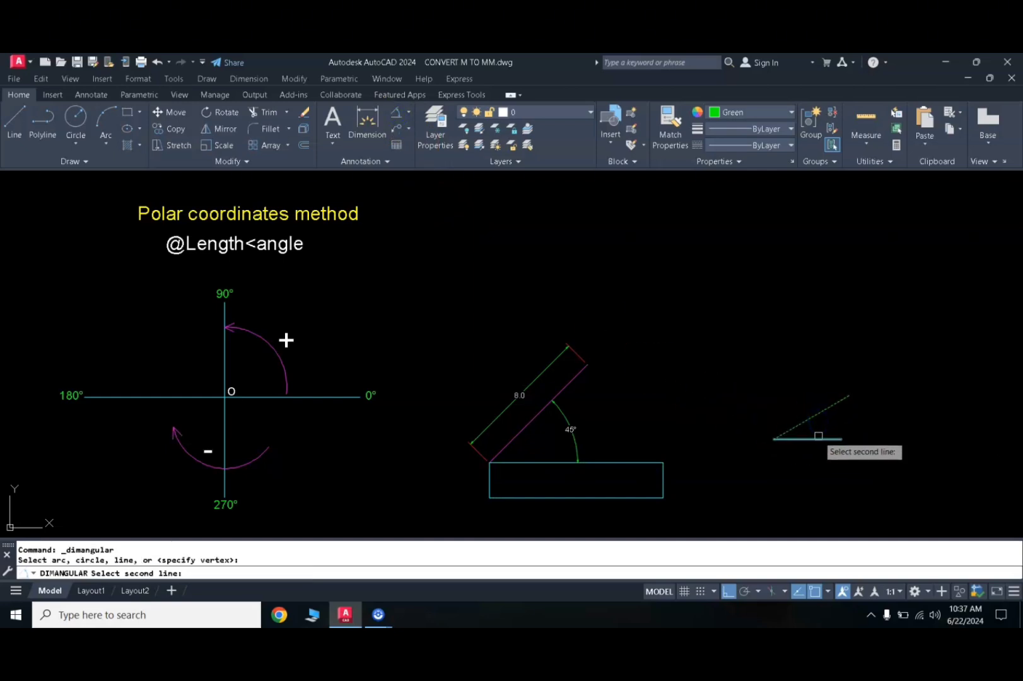
pyautogui.click(818, 436)
pyautogui.click(822, 431)
# Add an aligned dimension along the green inclined line, from its lower end to its upper end, placed above the line
pyautogui.scroll(3, 819, 431)
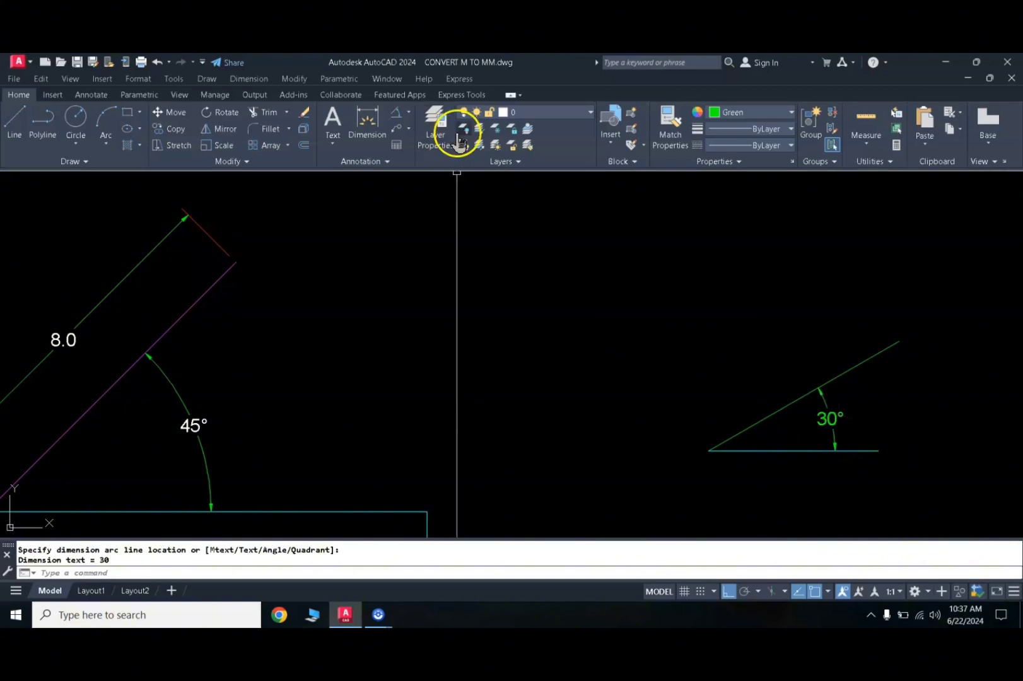
pyautogui.click(408, 115)
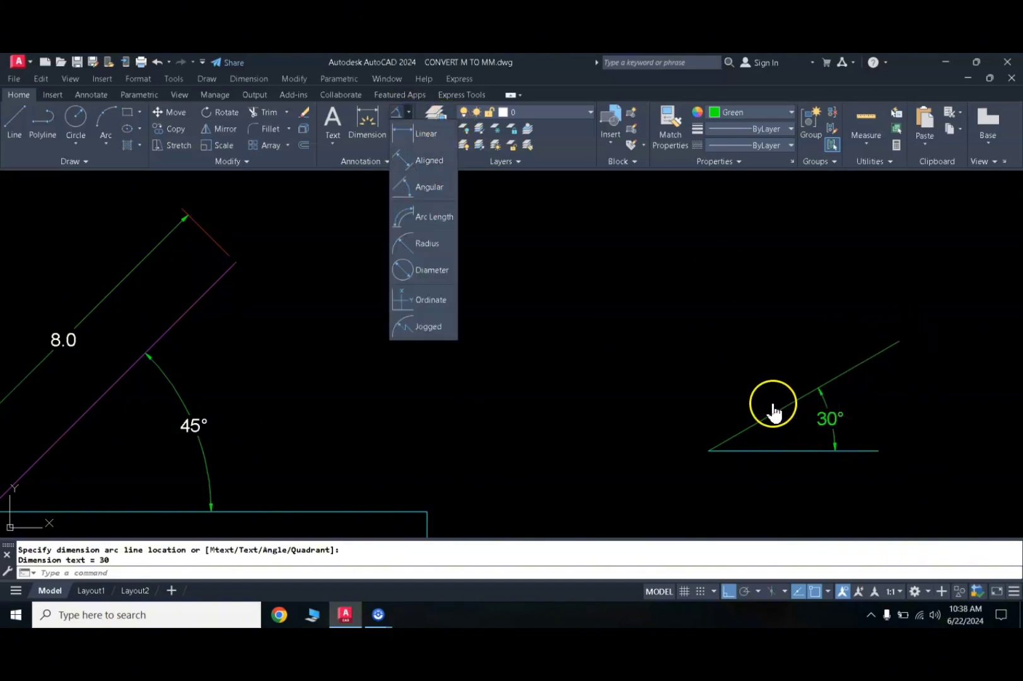
pyautogui.click(418, 163)
pyautogui.click(708, 449)
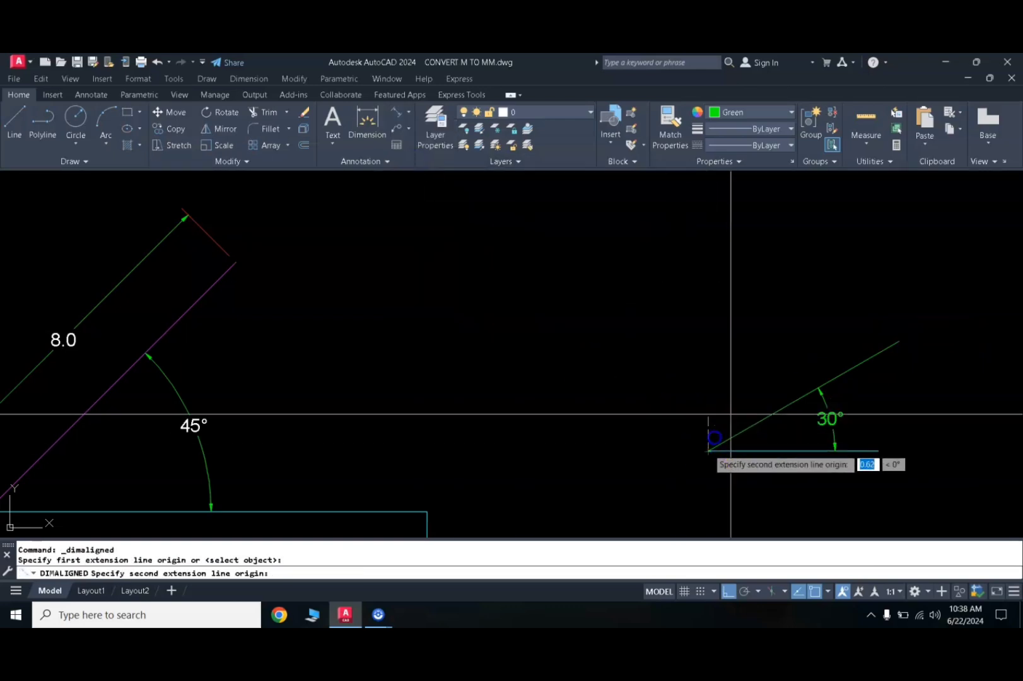
pyautogui.click(898, 342)
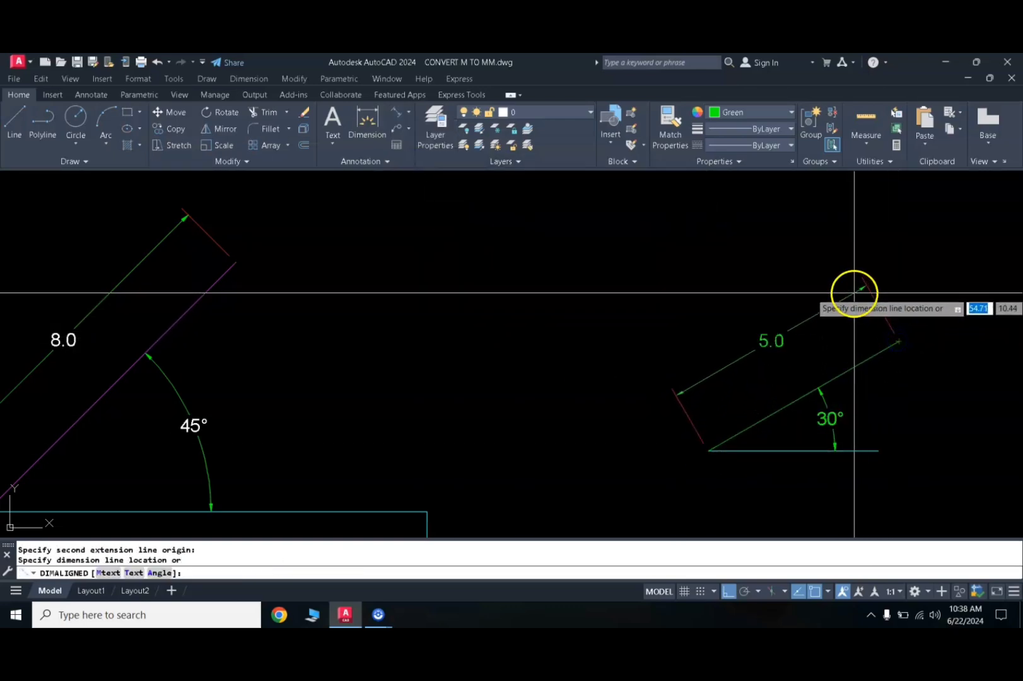
pyautogui.click(854, 292)
# Match the properties of the cyan rectangle onto the angular dimension of the green line
pyautogui.scroll(-2, 702, 361)
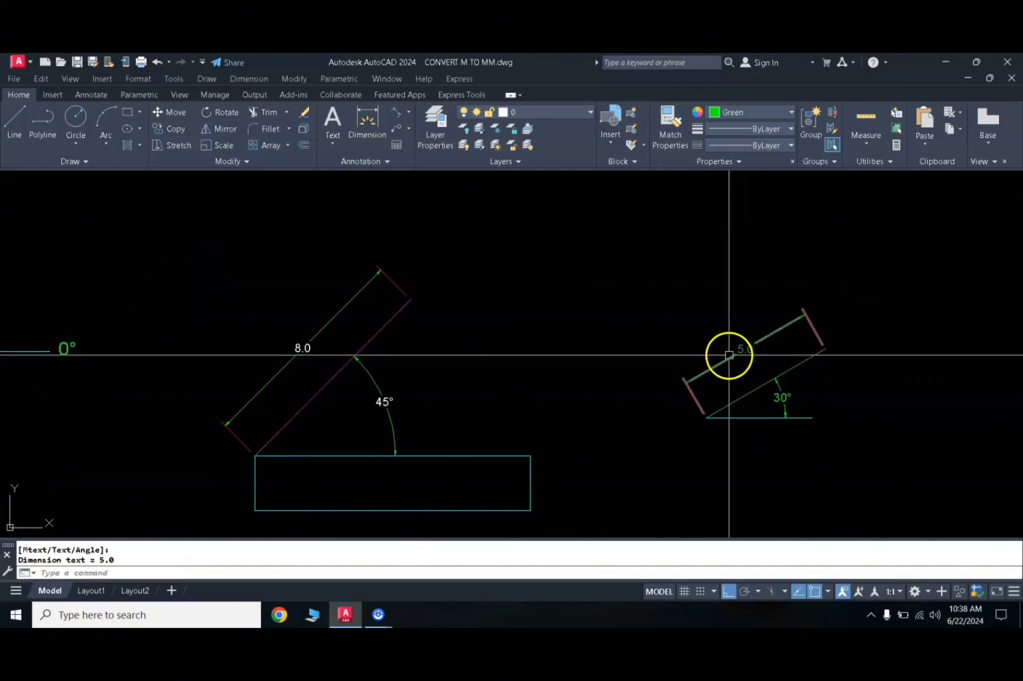
pyautogui.write('ma')
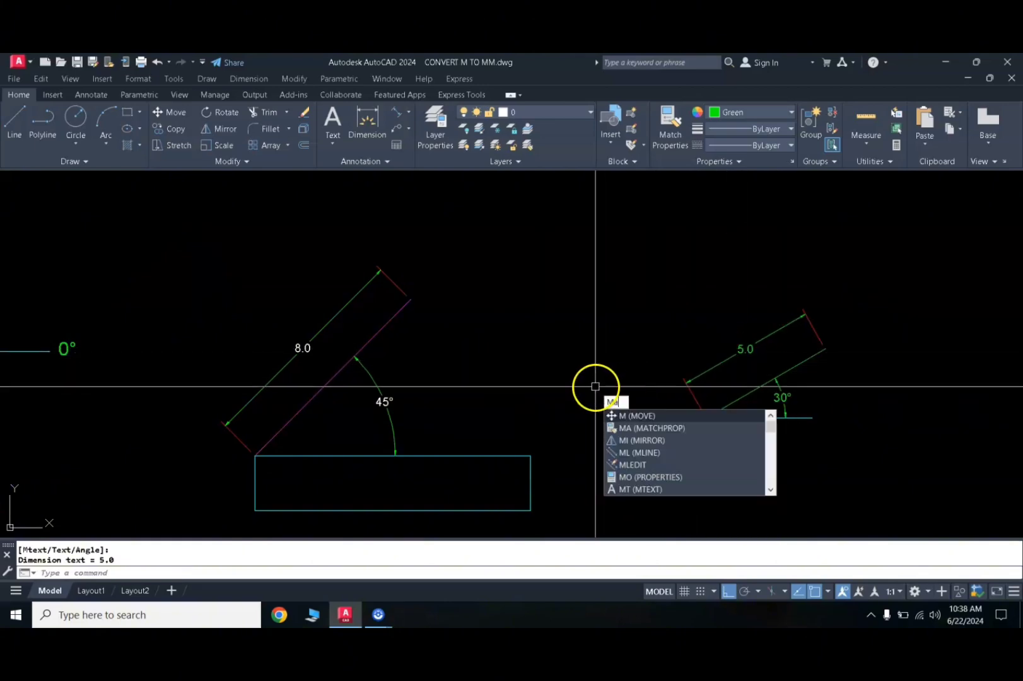
pyautogui.press('Return')
pyautogui.click(511, 455)
pyautogui.click(782, 418)
pyautogui.press('Return')
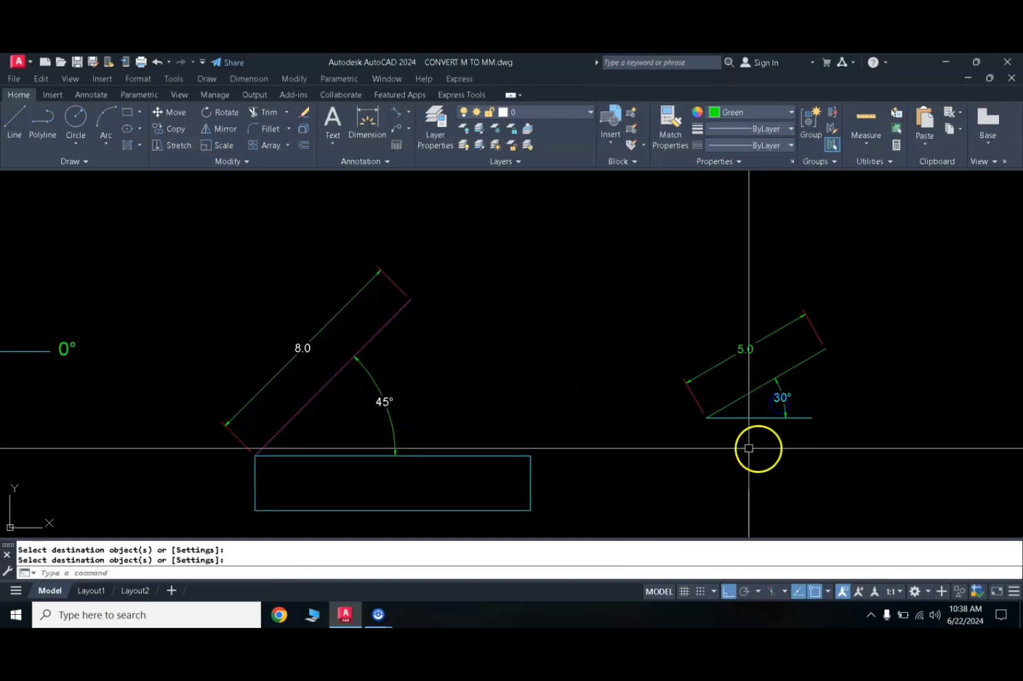
pyautogui.scroll(-2, 746, 445)
pyautogui.scroll(-2, 555, 246)
pyautogui.moveTo(555, 246); pyautogui.dragTo(706, 298, button='middle')
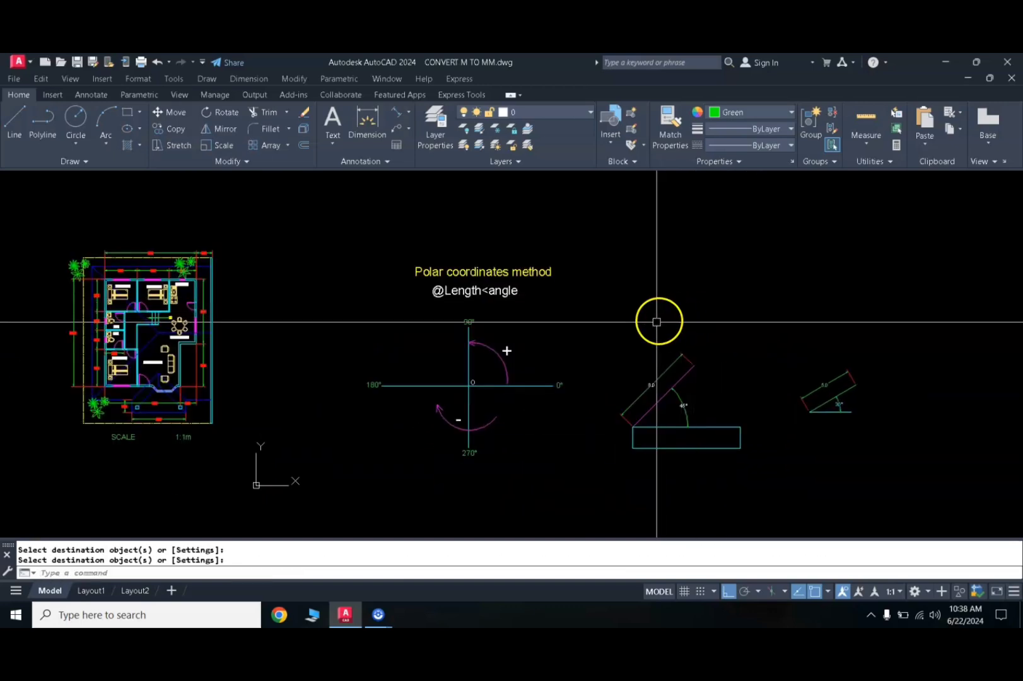
pyautogui.moveTo(617, 333); pyautogui.dragTo(616, 328, button='middle')
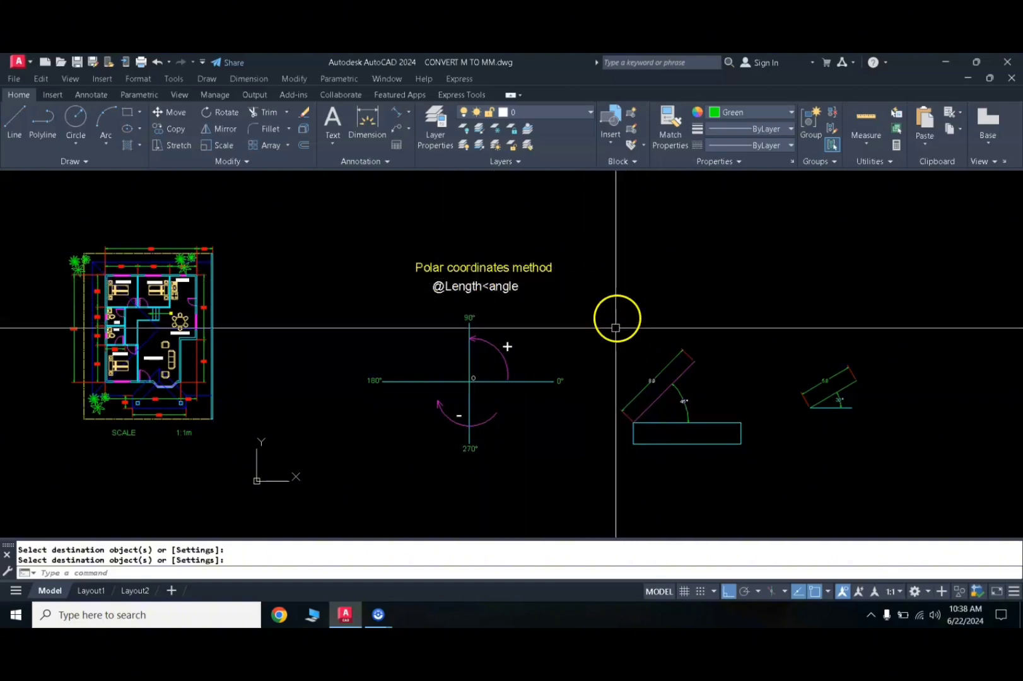
pyautogui.moveTo(555, 344); pyautogui.dragTo(599, 326, button='middle')
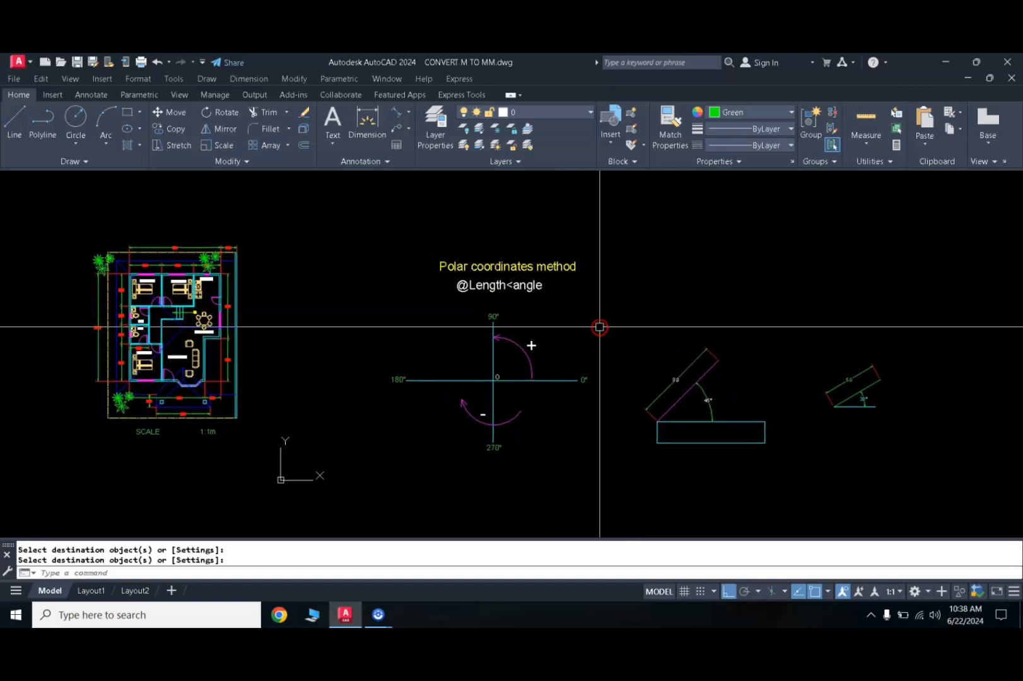